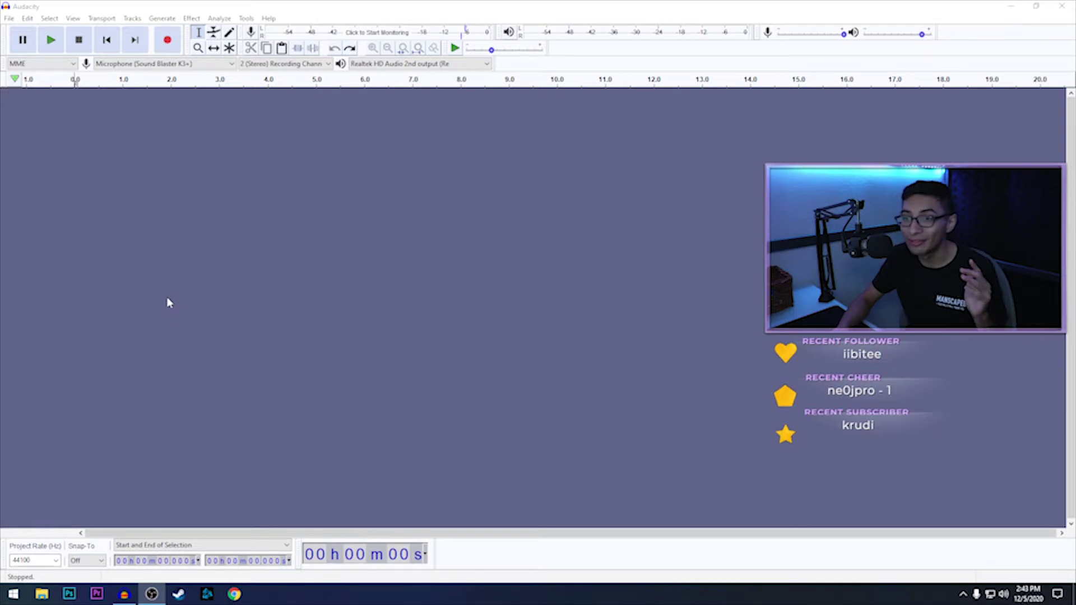
# Step: Start recording voice into a new stereo track with the Record button
pyautogui.click(167, 40)
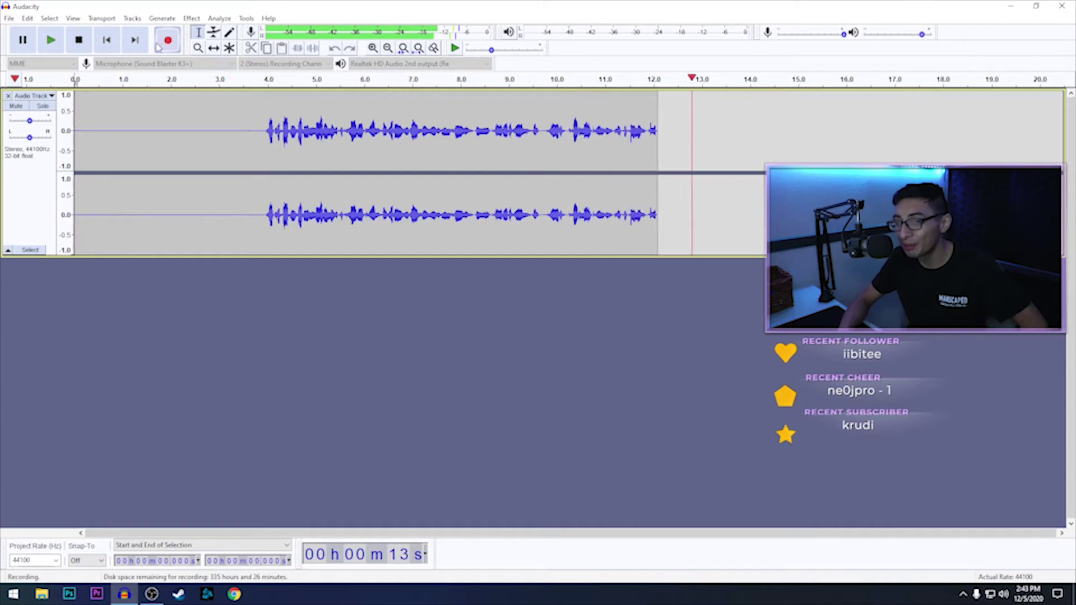
# Step: Stop the recording at about 14.5 seconds and play back the unedited clip
pyautogui.click(79, 40)
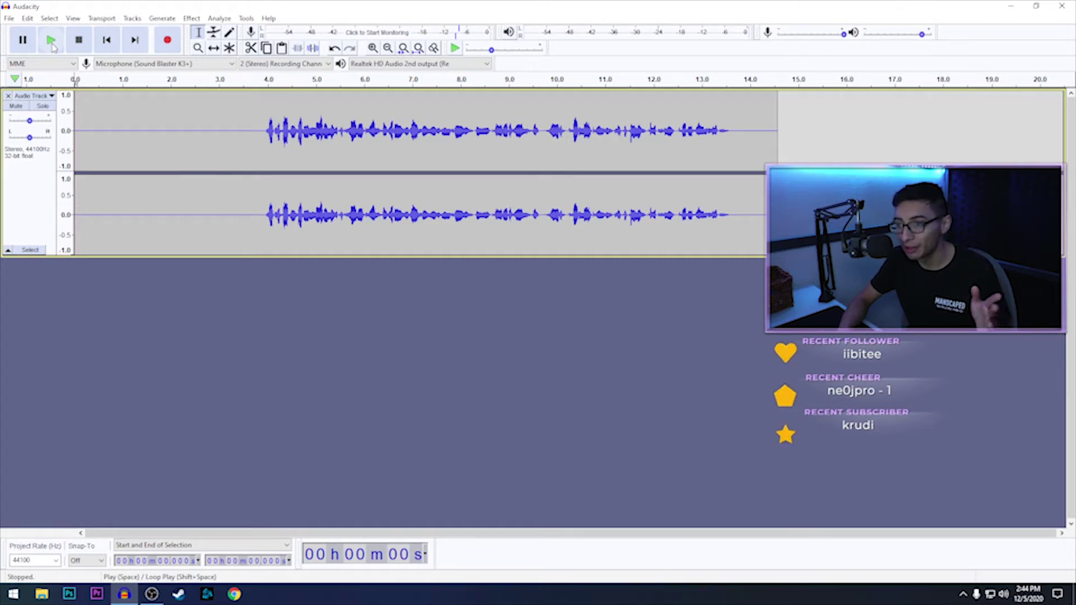
pyautogui.click(51, 40)
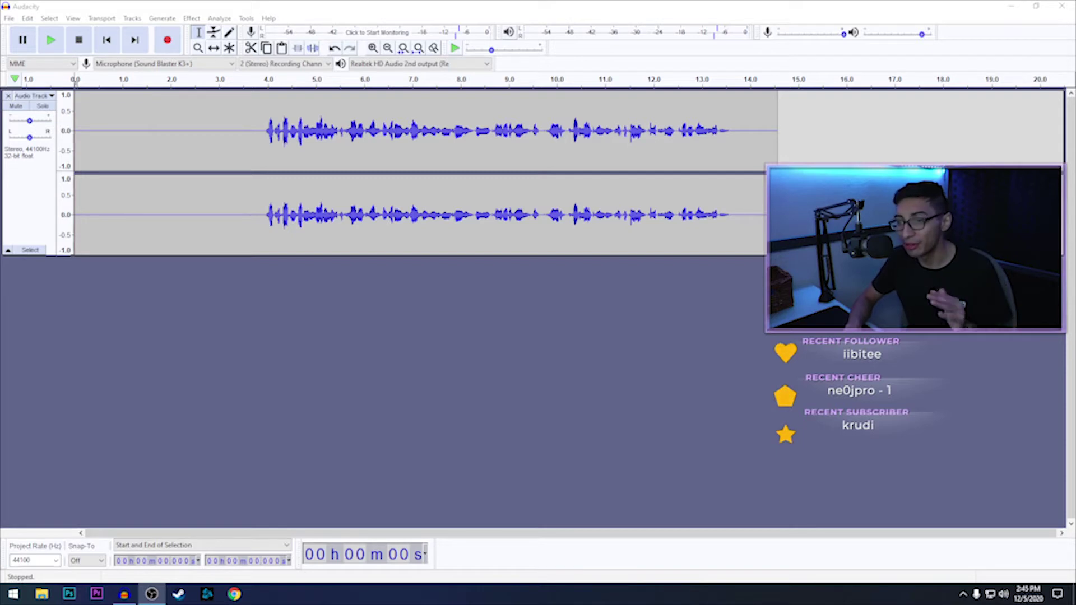
# Step: Select the whole track and apply the Compressor at defaults (-12 dB threshold, 2:1 ratio)
pyautogui.click(30, 215)
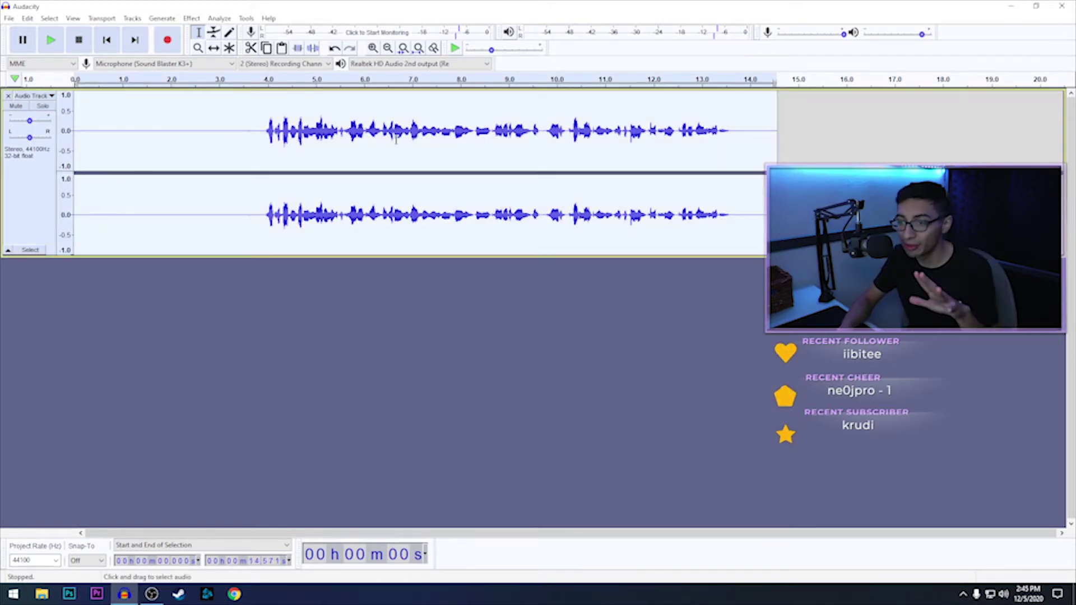
pyautogui.click(192, 18)
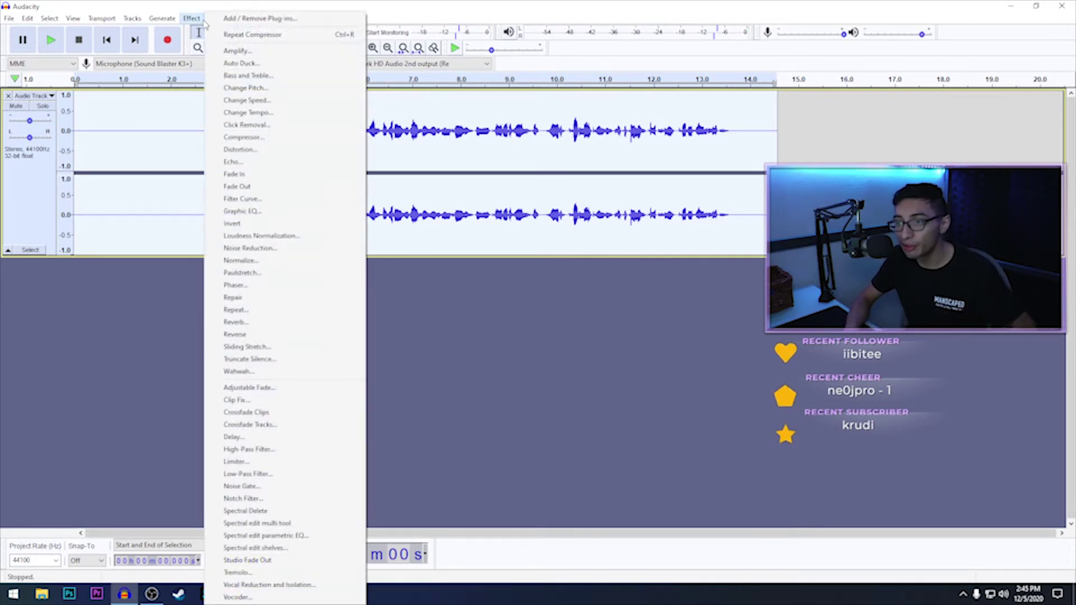
pyautogui.click(260, 138)
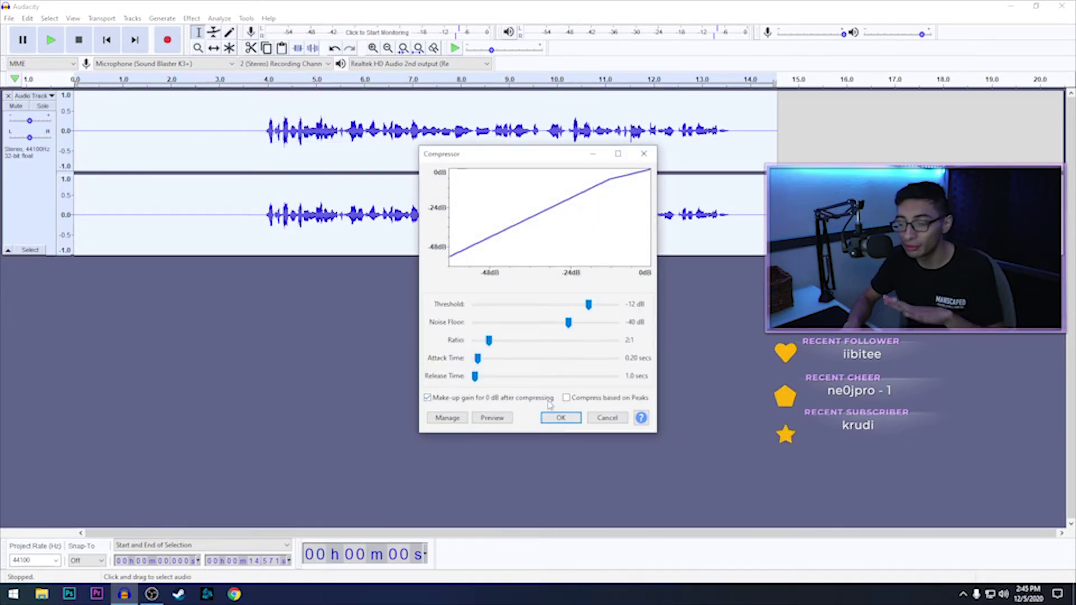
pyautogui.click(561, 419)
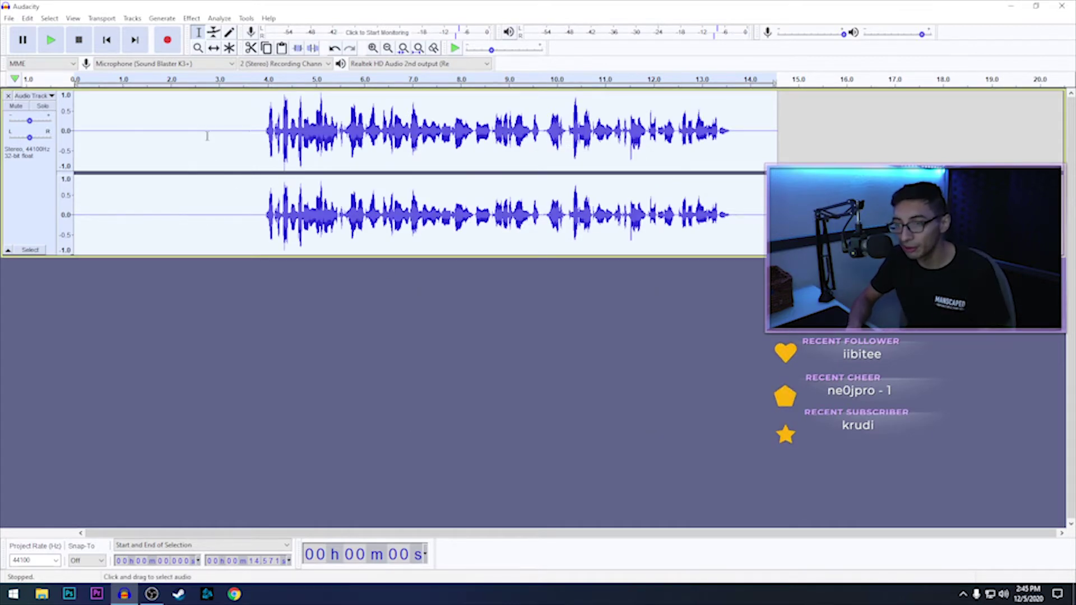
# Step: Apply Graphic EQ with the Bass Boost factory preset to the track
pyautogui.click(190, 19)
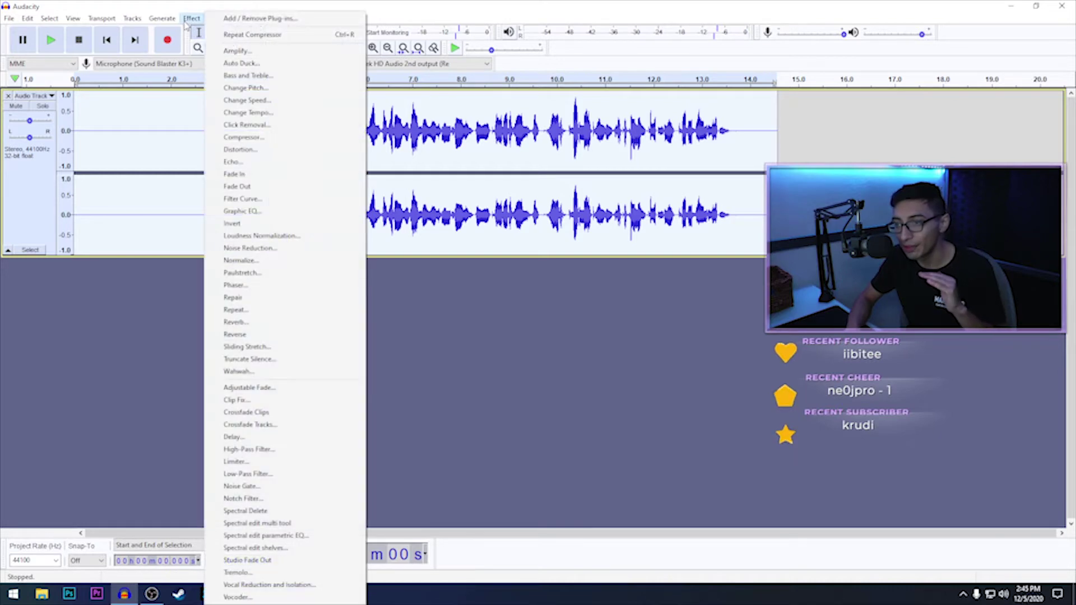
pyautogui.click(261, 212)
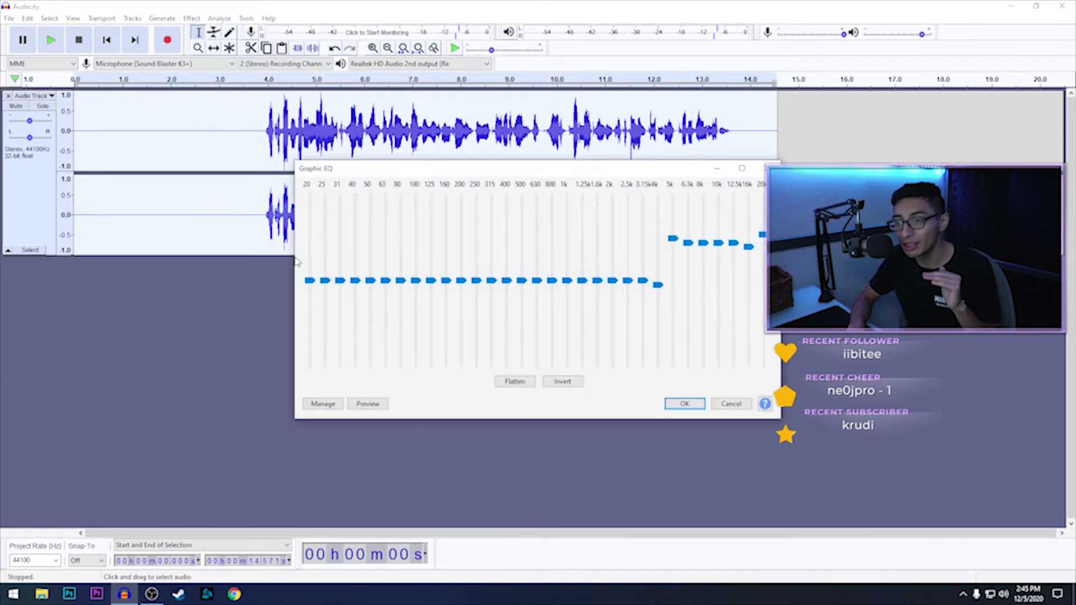
pyautogui.click(317, 406)
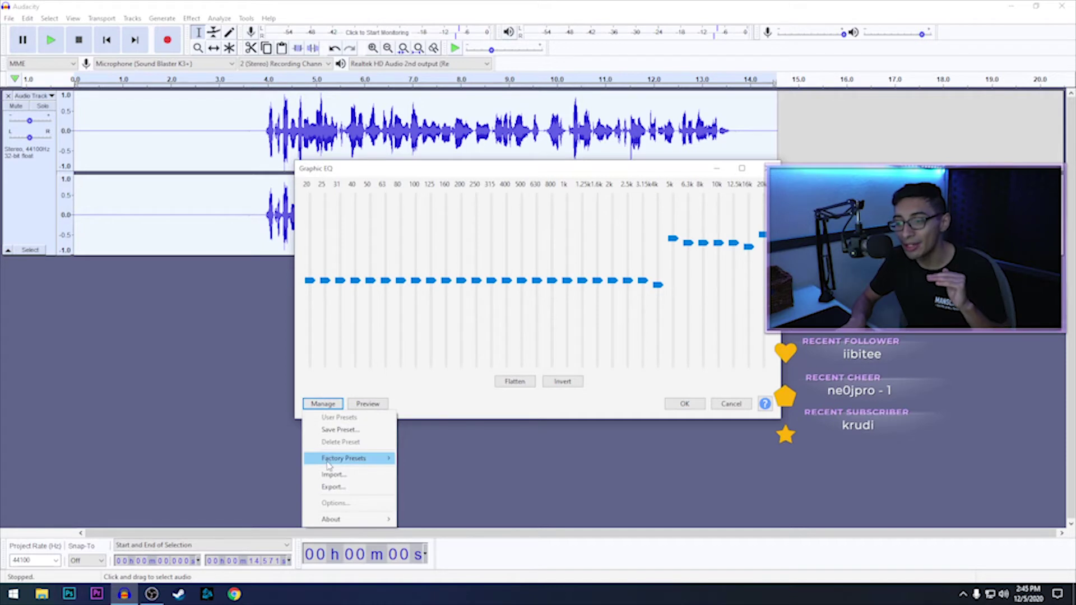
pyautogui.moveTo(327, 464)
pyautogui.click(427, 474)
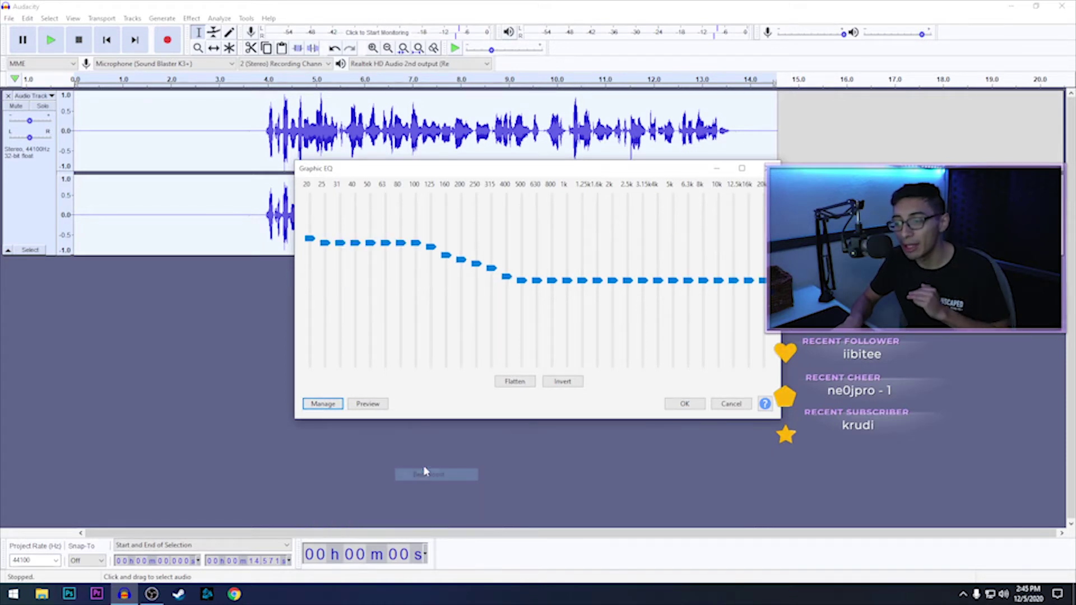
pyautogui.click(678, 407)
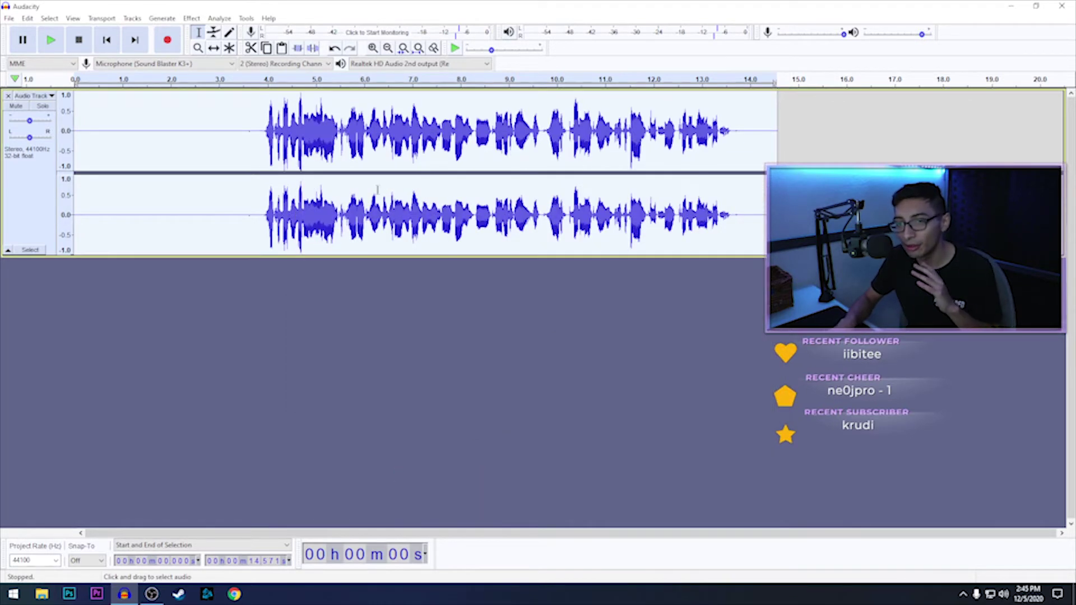
# Step: Apply Graphic EQ again with the Treble Boost factory preset
pyautogui.click(192, 18)
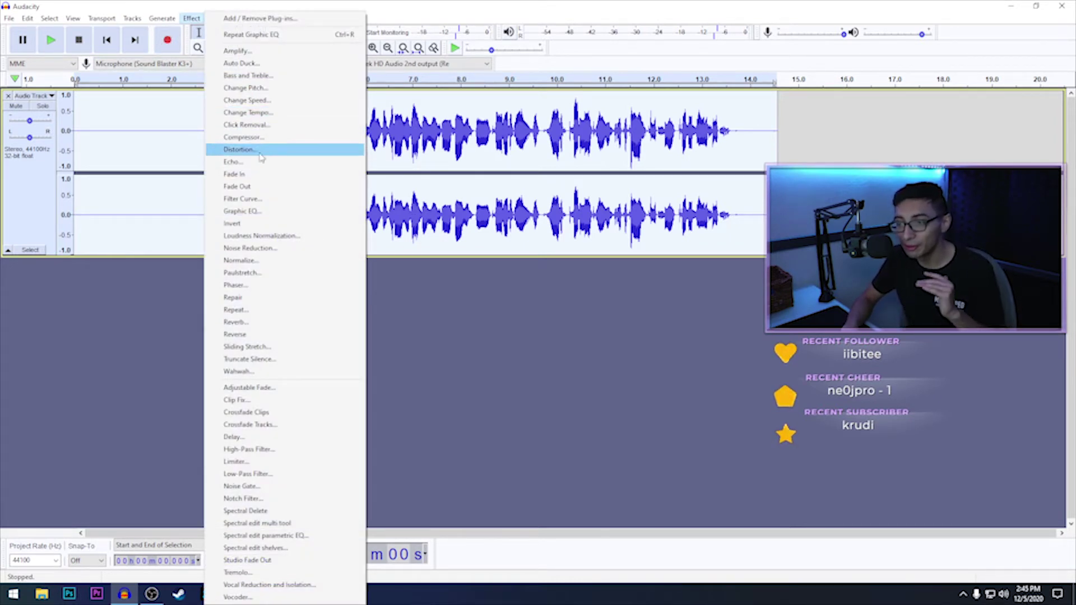
pyautogui.click(244, 212)
pyautogui.click(314, 411)
pyautogui.moveTo(347, 462)
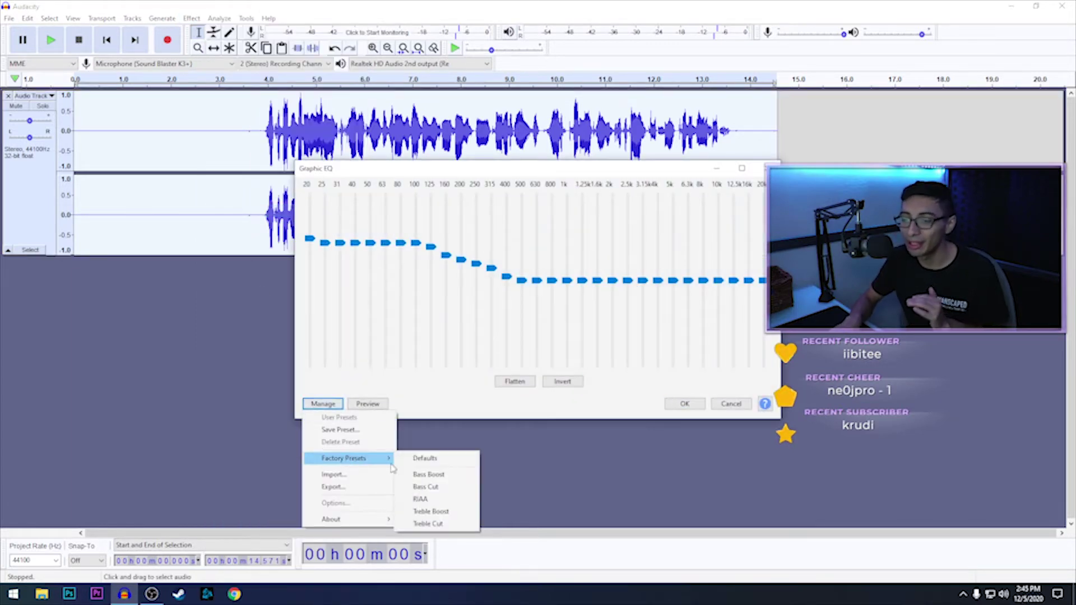
pyautogui.click(439, 511)
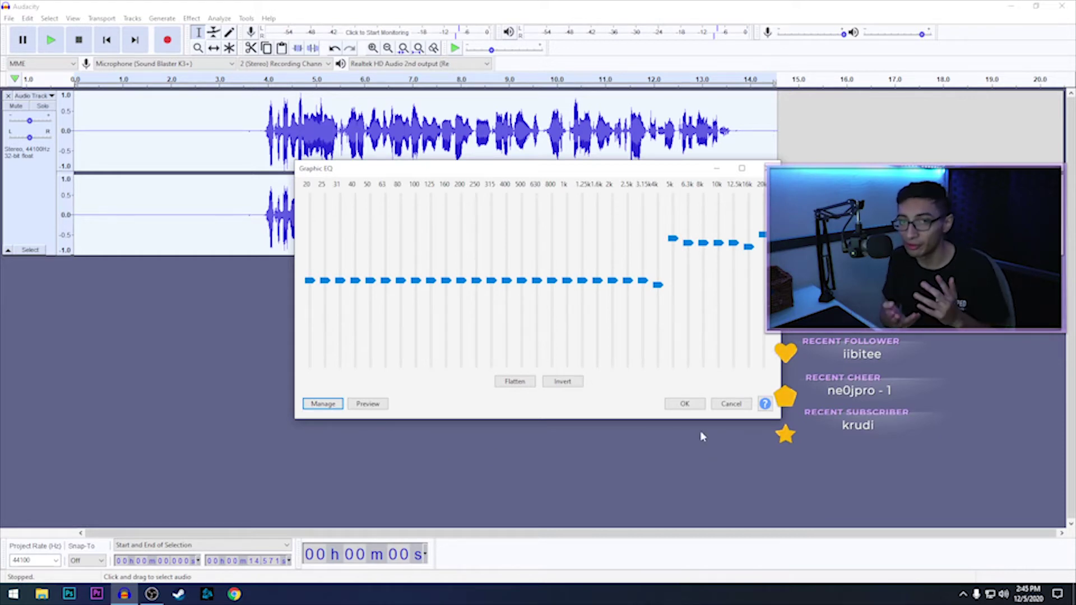
pyautogui.click(686, 406)
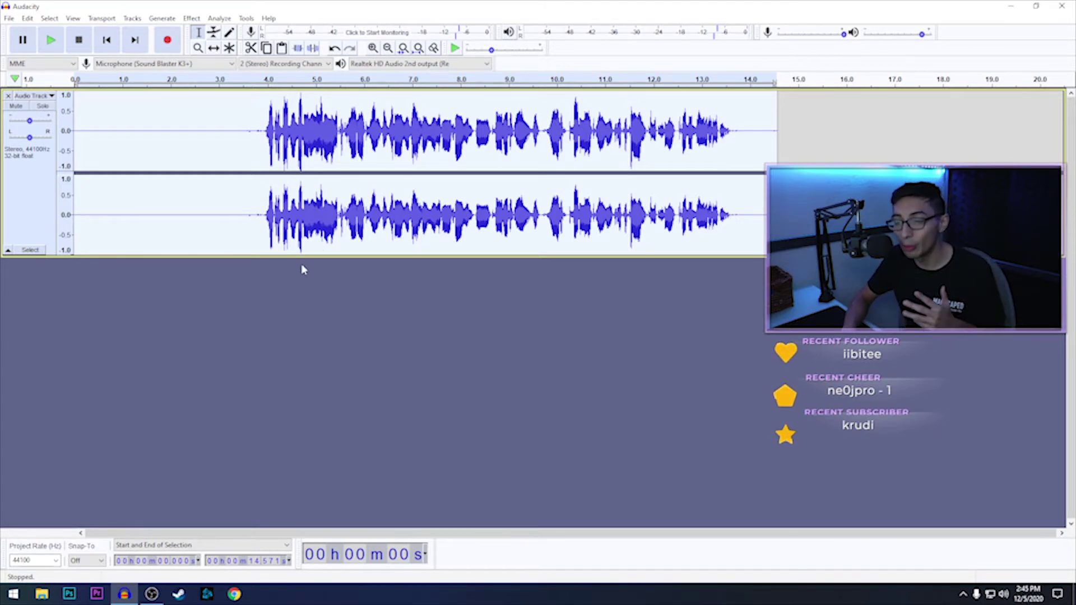
# Step: Apply the Limiter with type Hard Limit and a -3.00 dB limit to the track
pyautogui.click(28, 19)
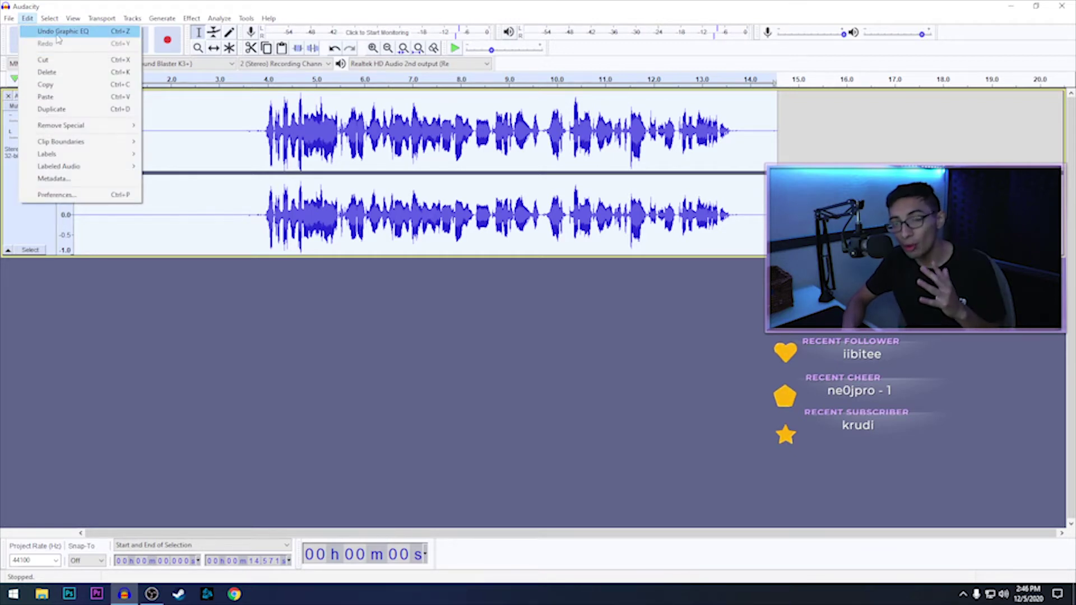
pyautogui.click(191, 18)
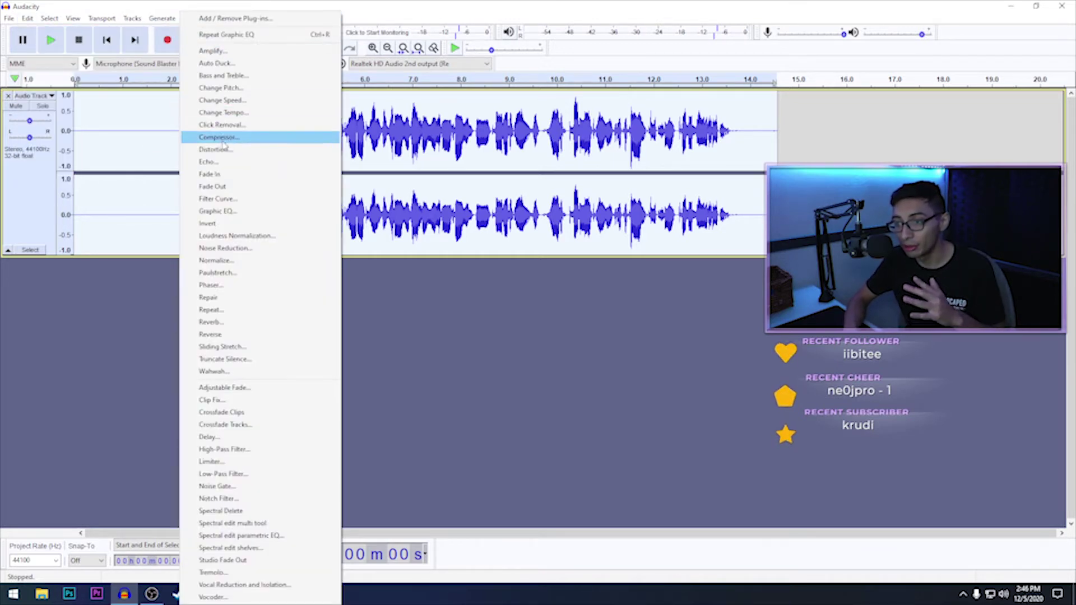
pyautogui.click(211, 462)
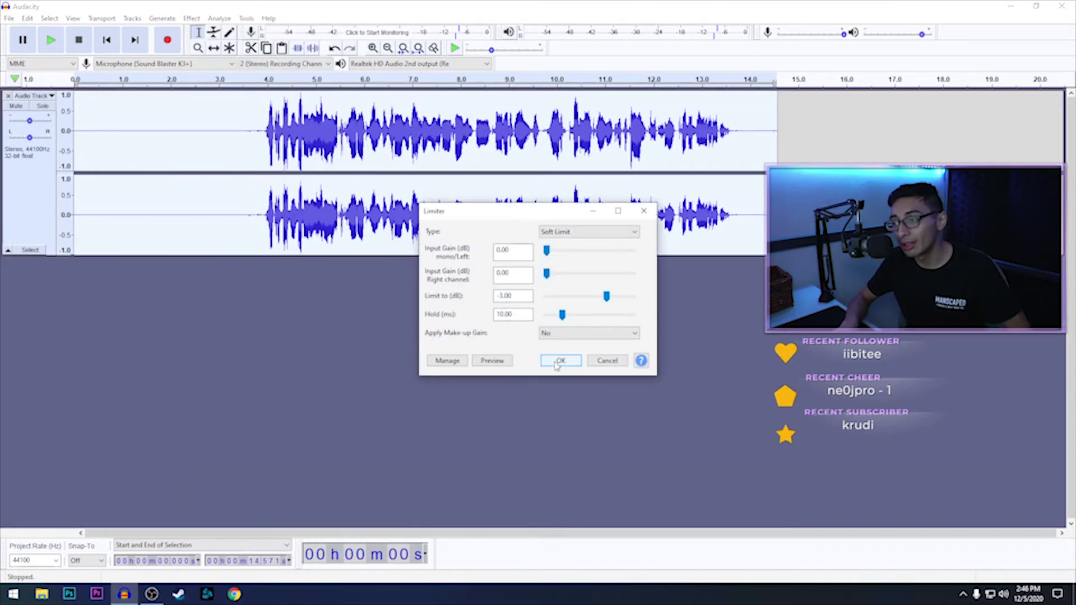
pyautogui.click(558, 230)
pyautogui.click(559, 252)
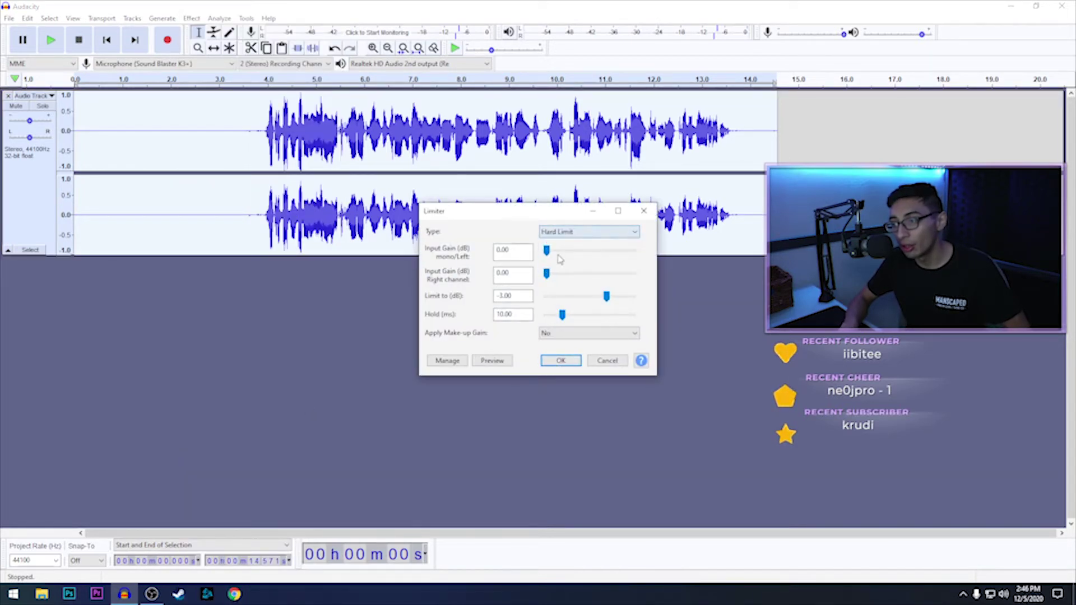
pyautogui.click(571, 237)
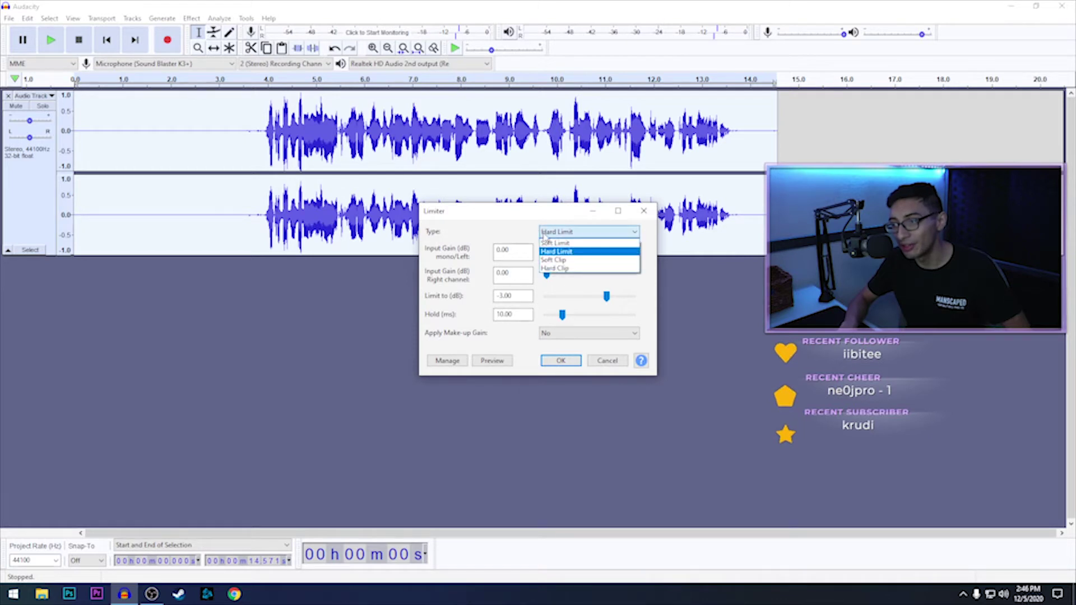
pyautogui.click(560, 250)
pyautogui.click(561, 361)
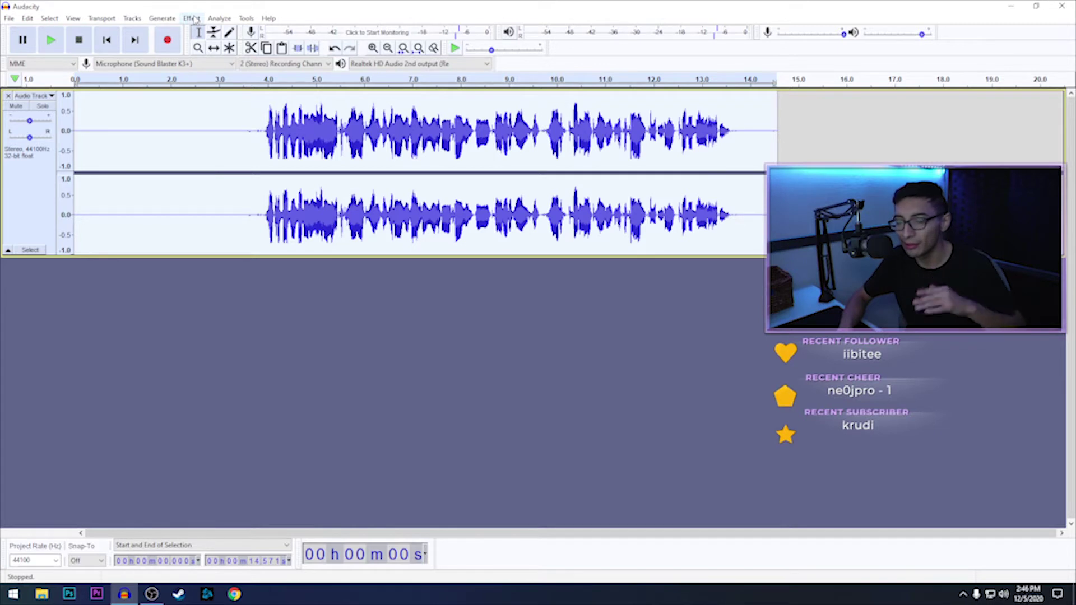
# Step: Select the silent opening 3.26 seconds and capture it as the Noise Reduction noise profile
pyautogui.click(191, 18)
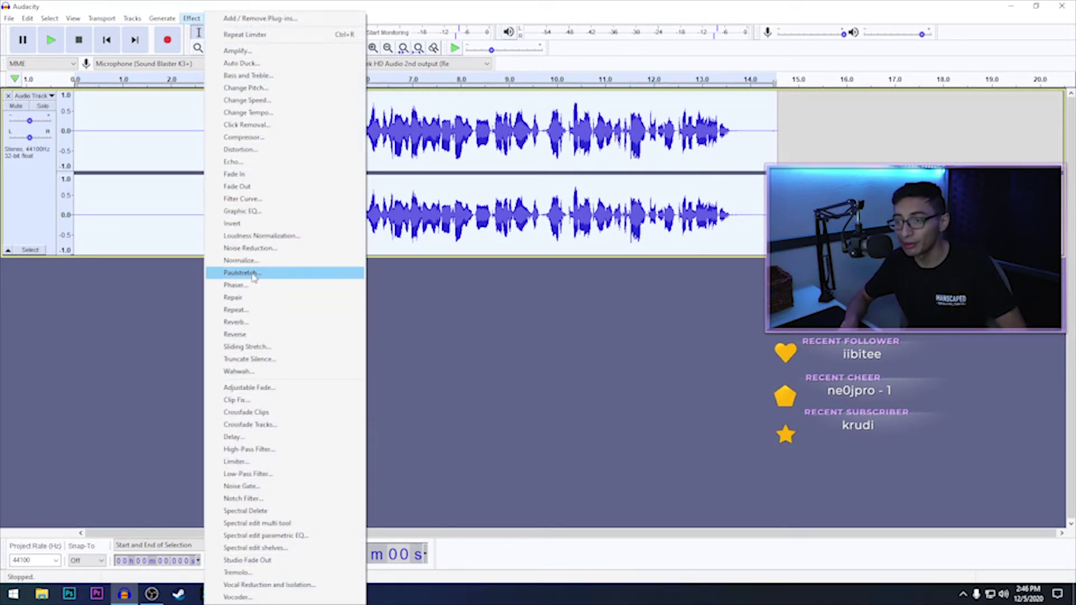
pyautogui.click(140, 307)
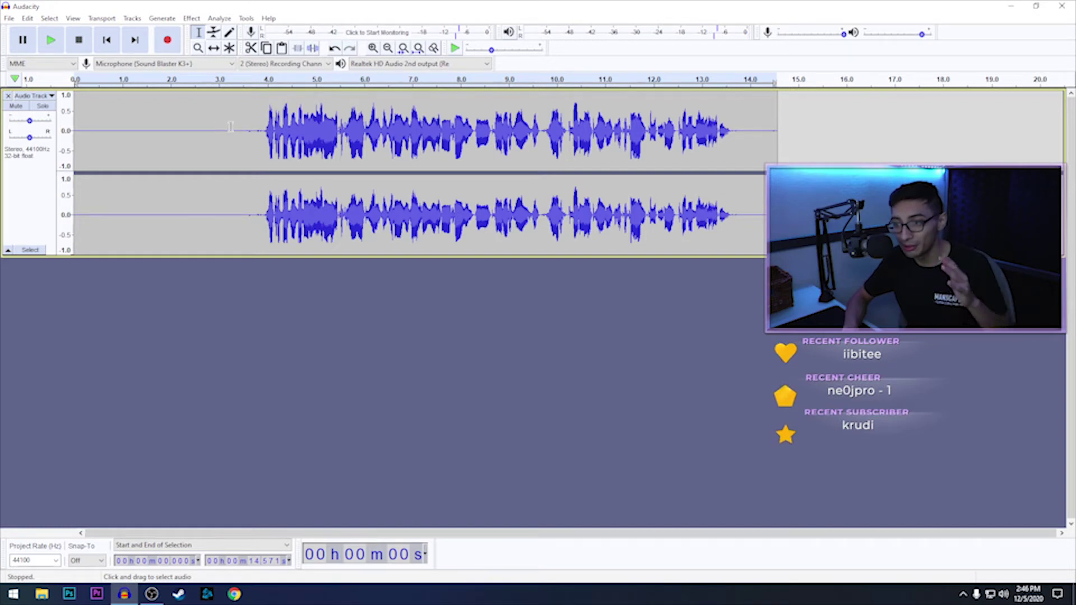
pyautogui.moveTo(230, 126); pyautogui.dragTo(75, 128)
pyautogui.click(191, 18)
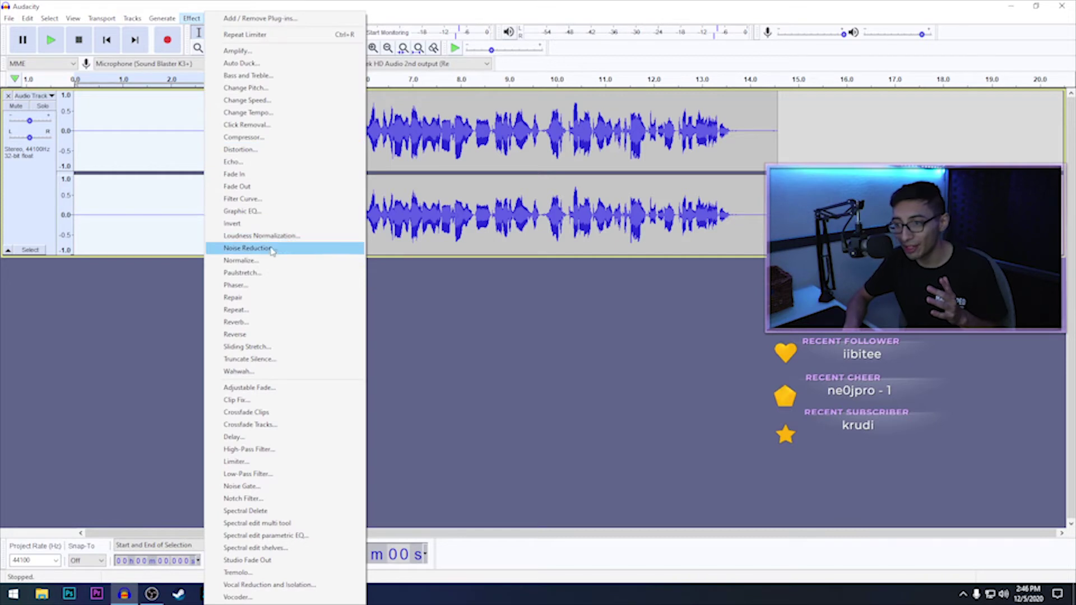
pyautogui.click(273, 250)
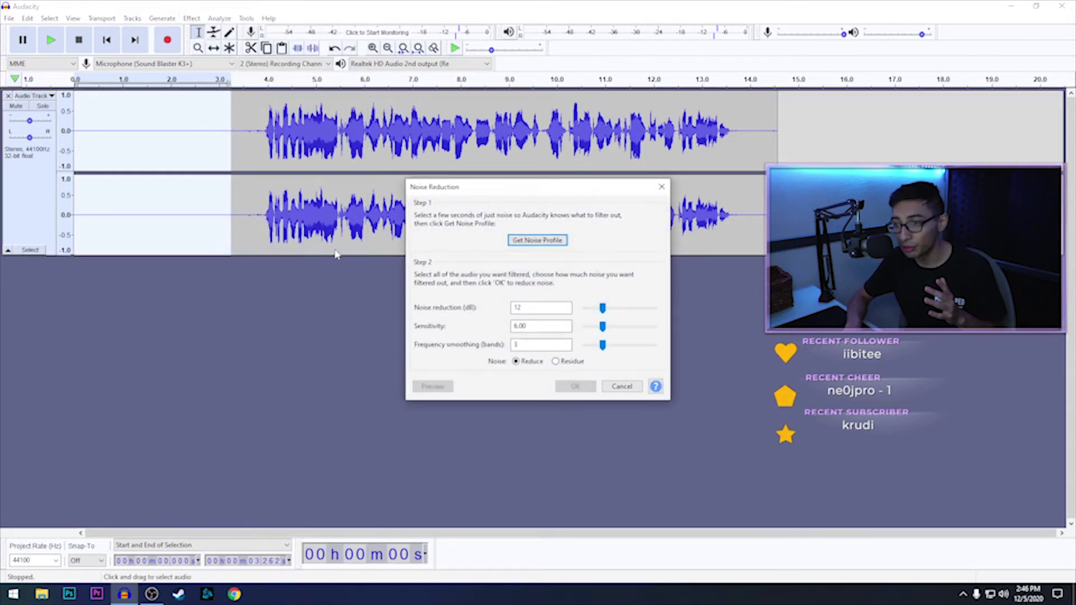
pyautogui.click(535, 241)
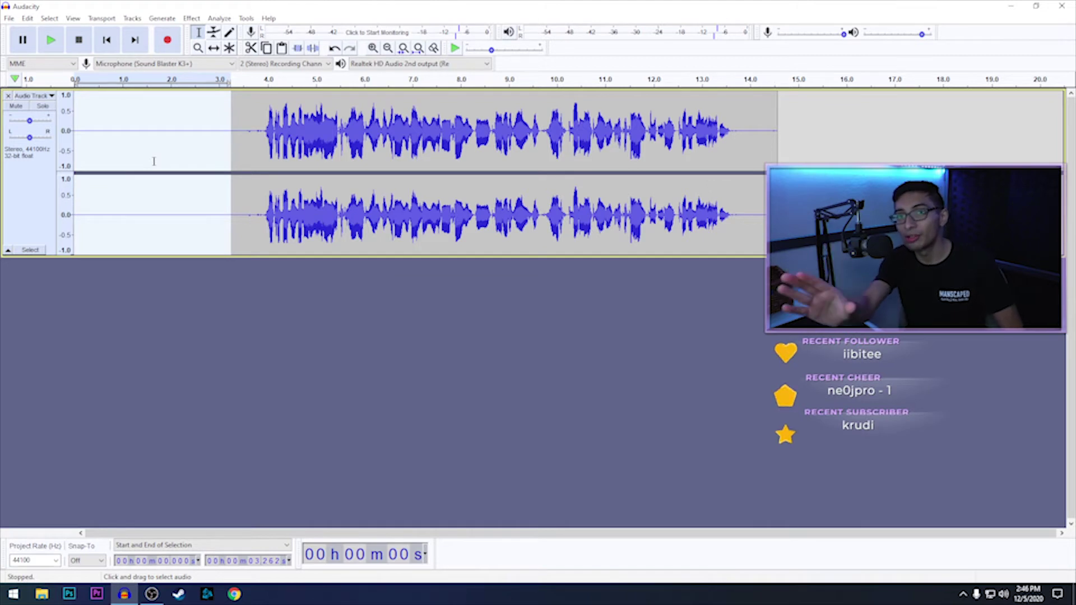
# Step: Select the whole recording and apply Noise Reduction to it
pyautogui.click(24, 211)
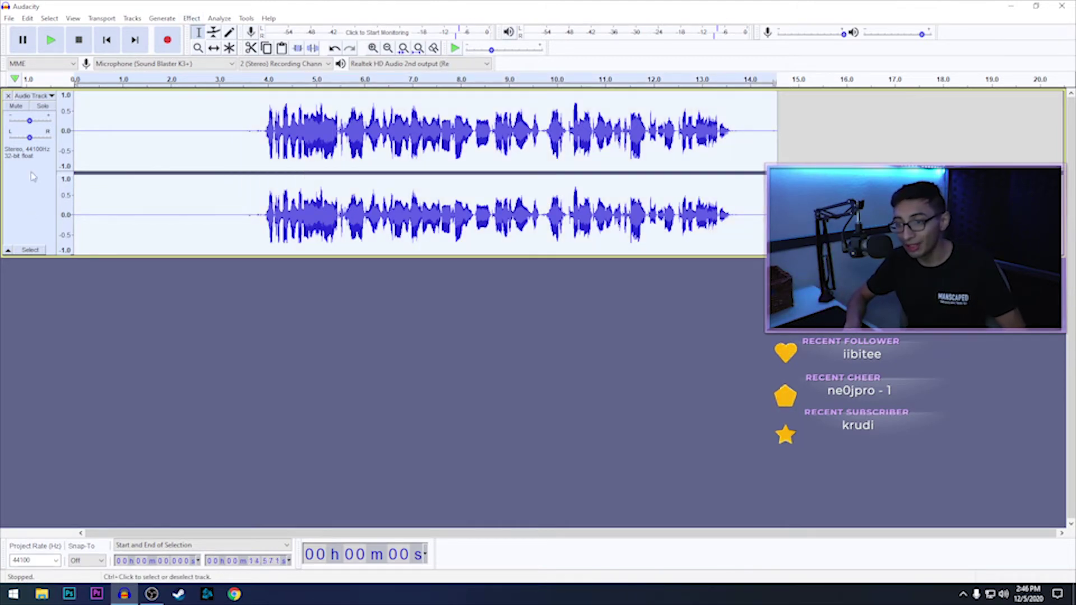
pyautogui.click(193, 19)
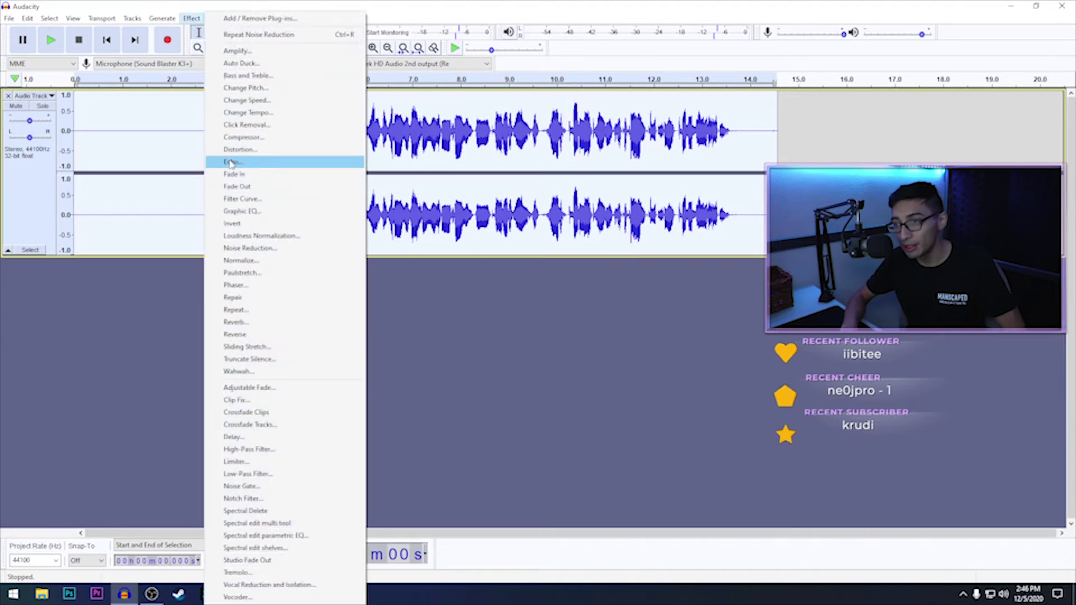
pyautogui.click(250, 248)
pyautogui.click(576, 387)
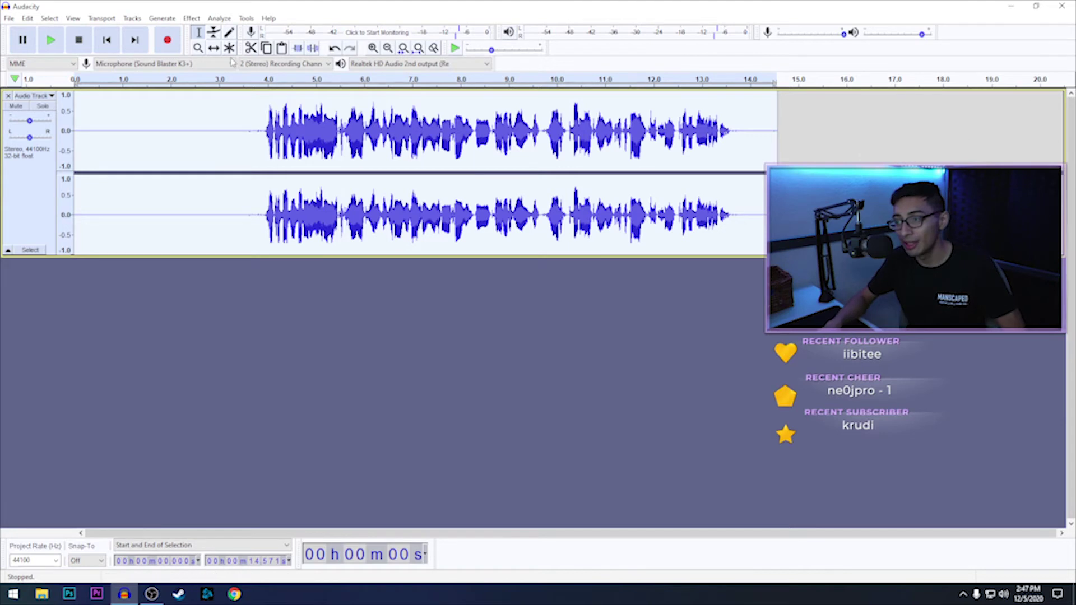
# Step: Normalize to -5.0 dB peak with DC offset removed, then play back the edited audio
pyautogui.click(191, 18)
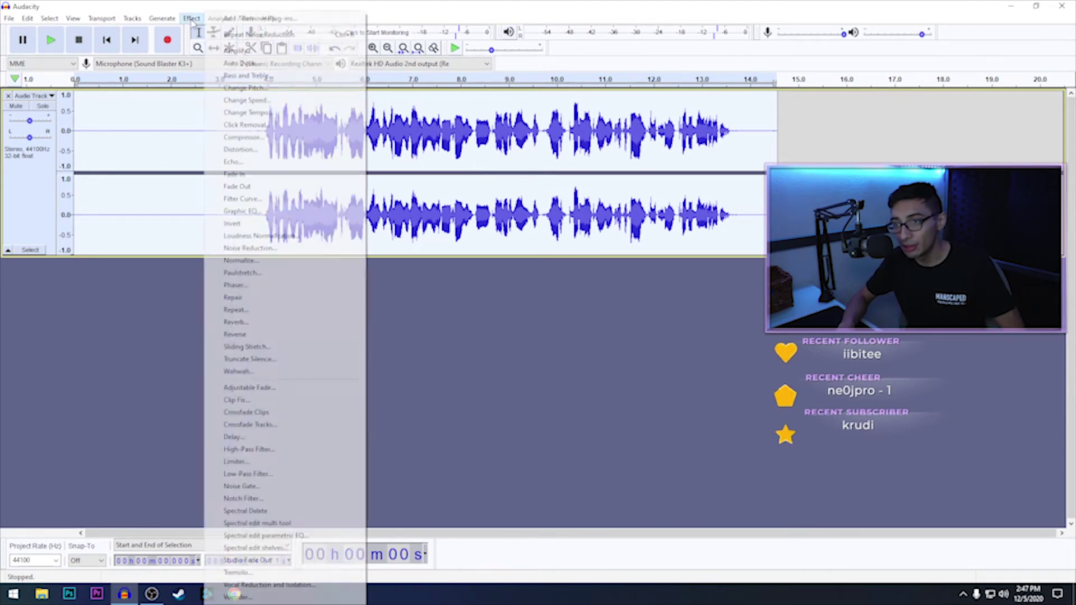
pyautogui.click(241, 260)
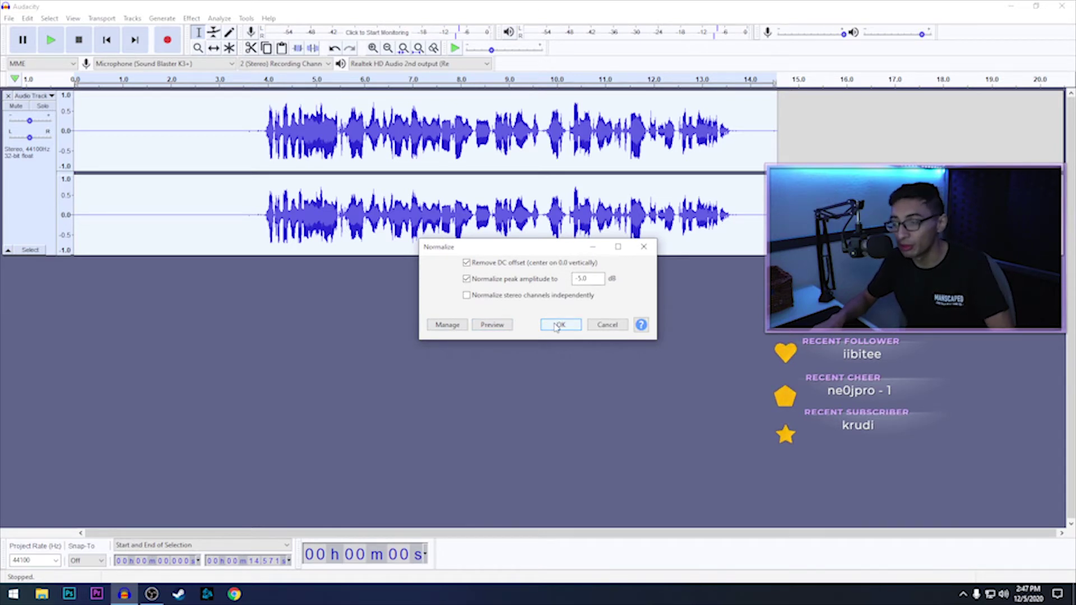
pyautogui.click(556, 325)
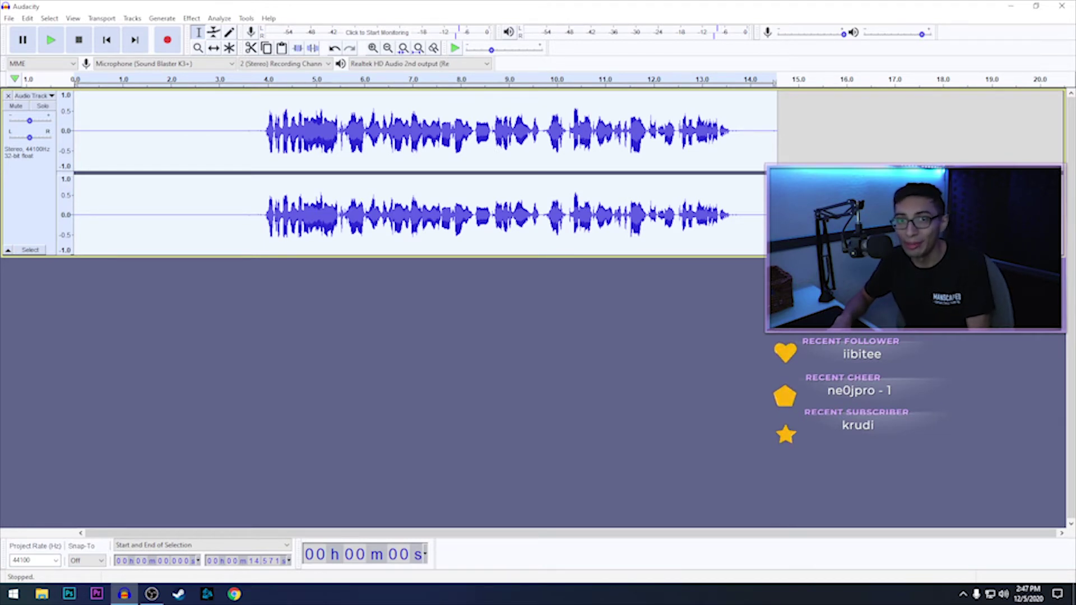
pyautogui.click(51, 40)
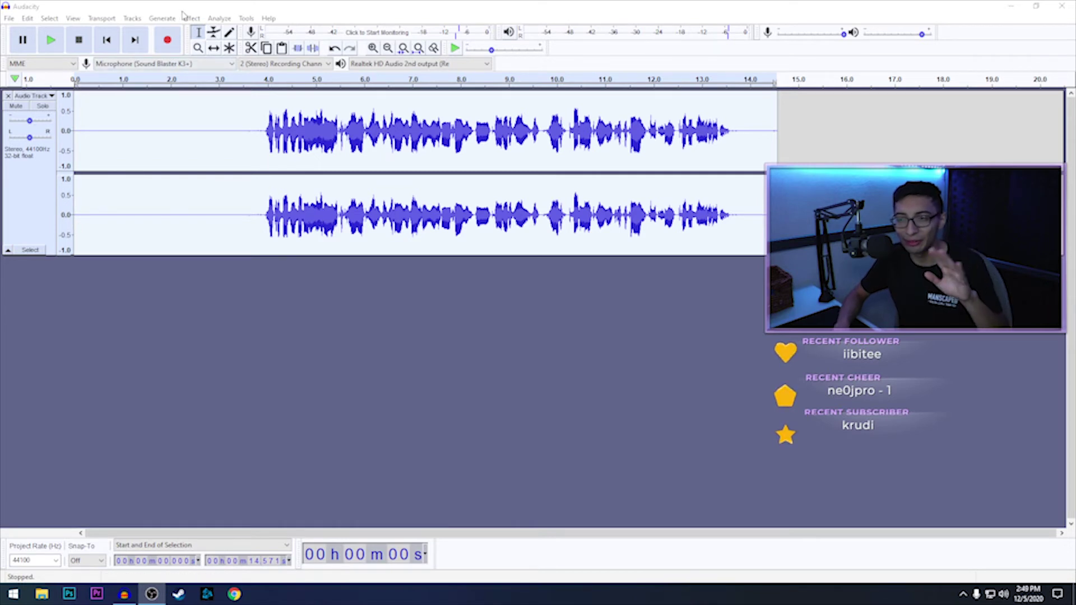
pyautogui.click(246, 19)
# Step: Create a new macro named 'YouTube template' in the macro manager
pyautogui.click(267, 44)
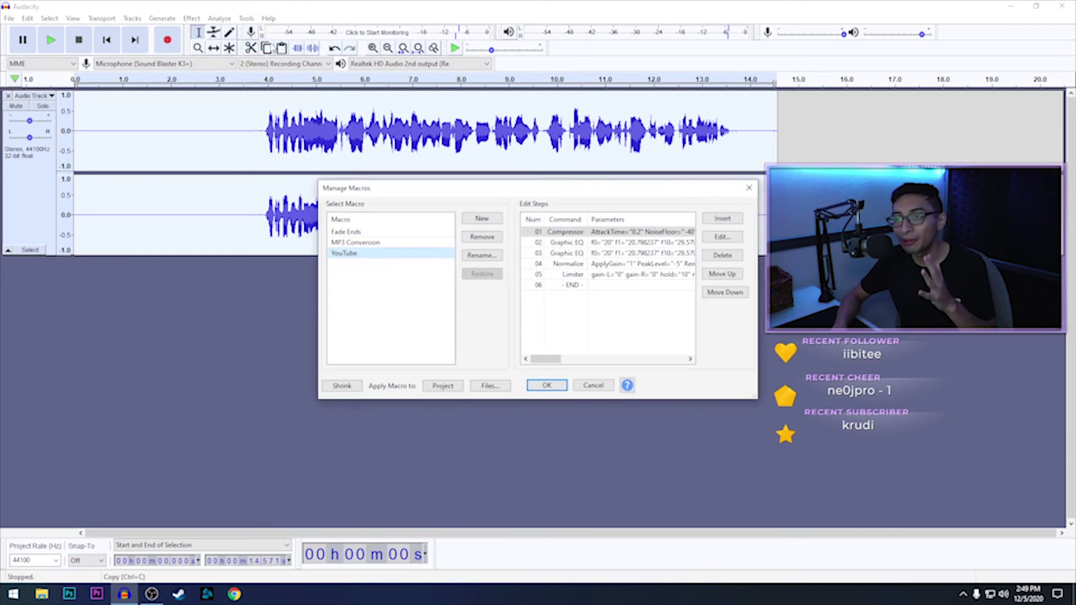
pyautogui.click(407, 288)
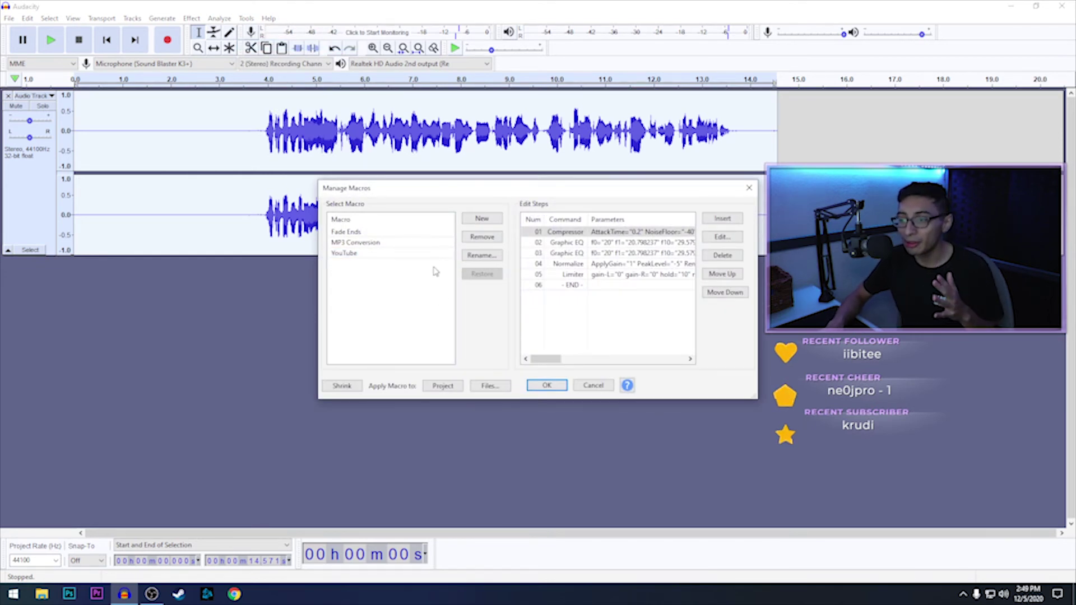
pyautogui.click(481, 219)
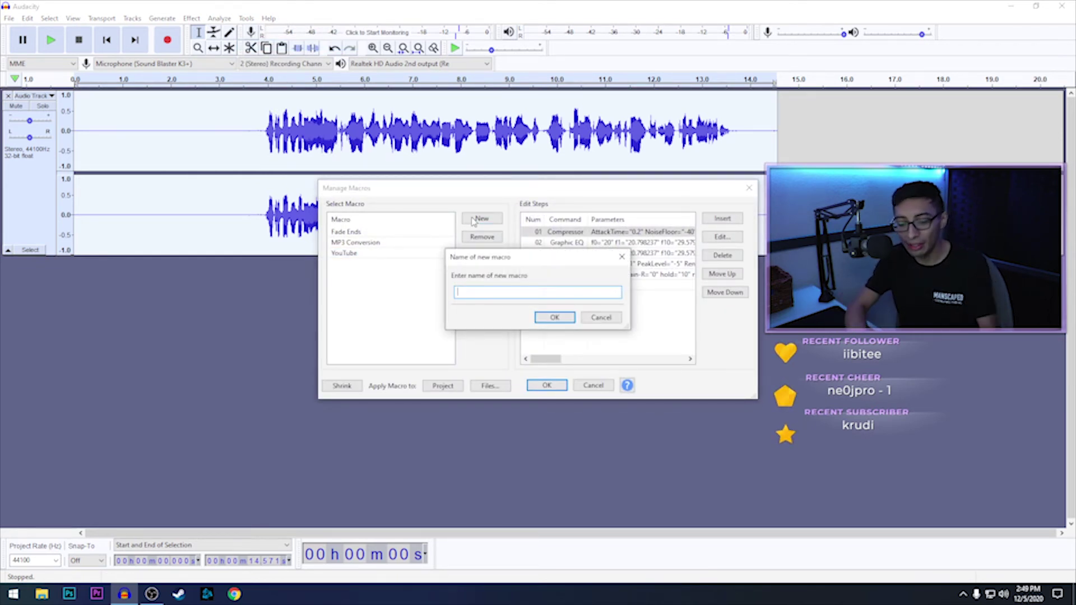
pyautogui.write('YouTube template')
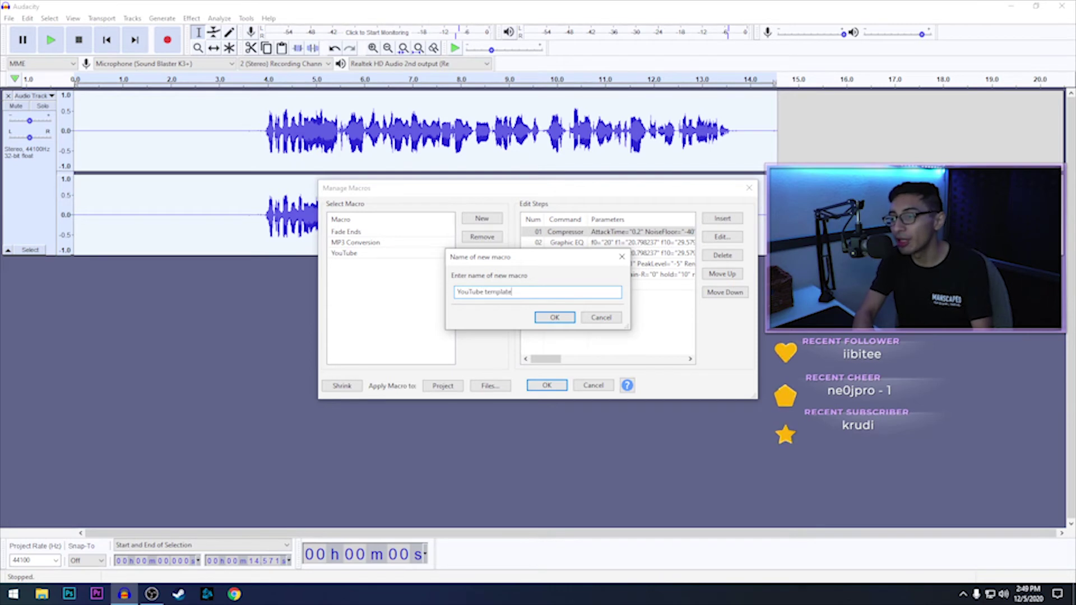
pyautogui.press('Return')
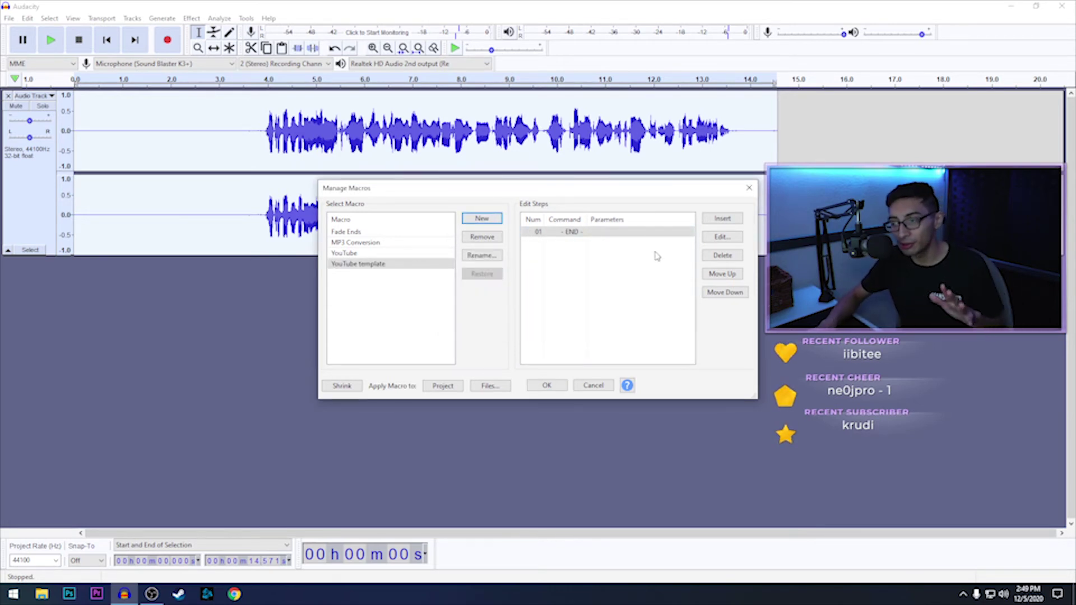
# Step: Add a Compressor step at -12 dB threshold and 2:1 ratio to the macro
pyautogui.click(605, 234)
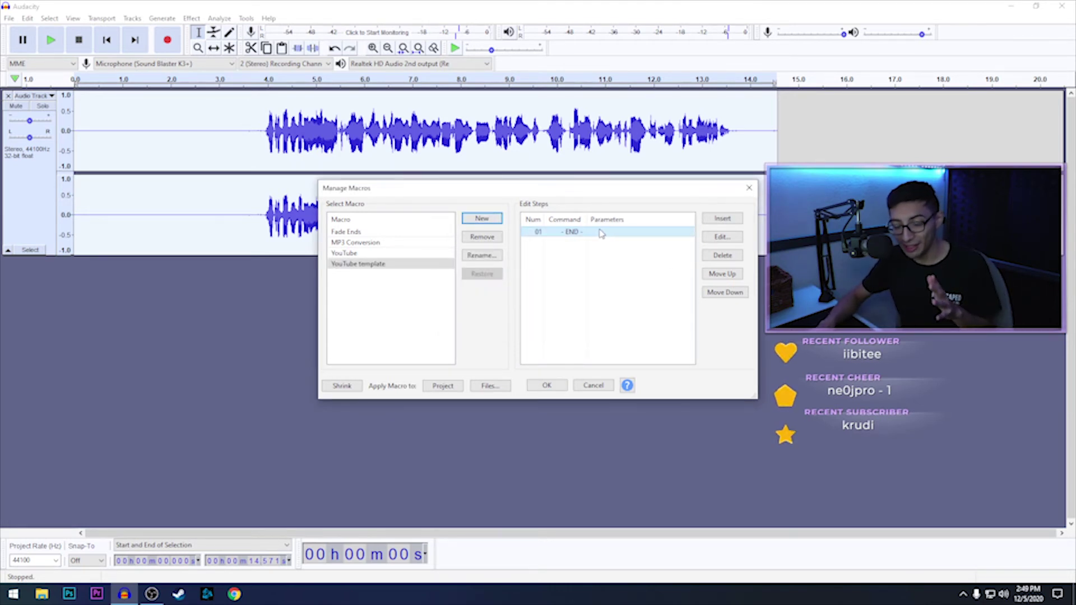
pyautogui.click(721, 219)
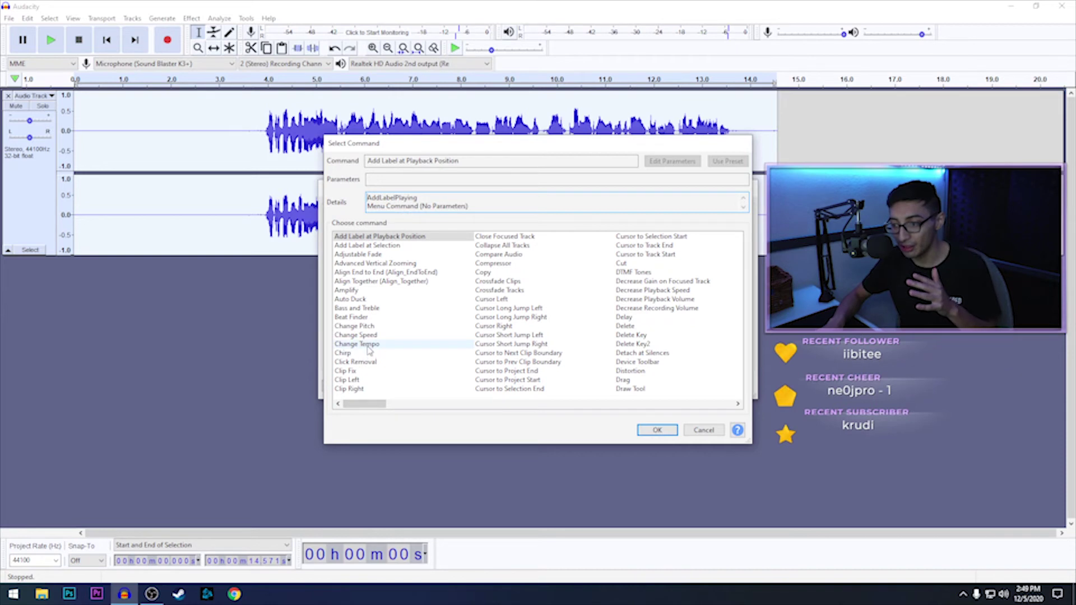
pyautogui.click(493, 263)
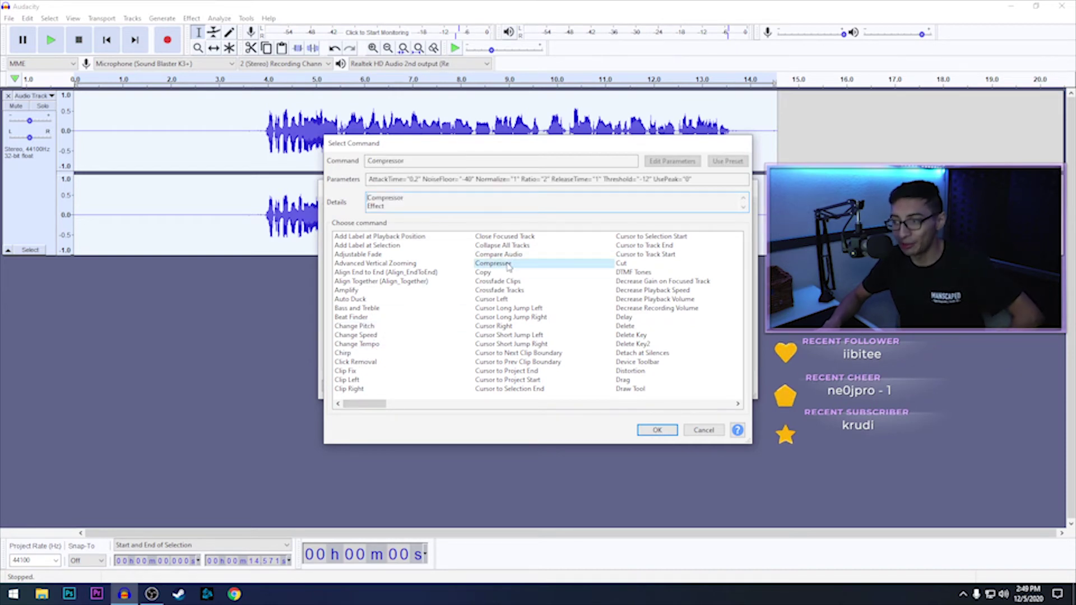
pyautogui.click(662, 160)
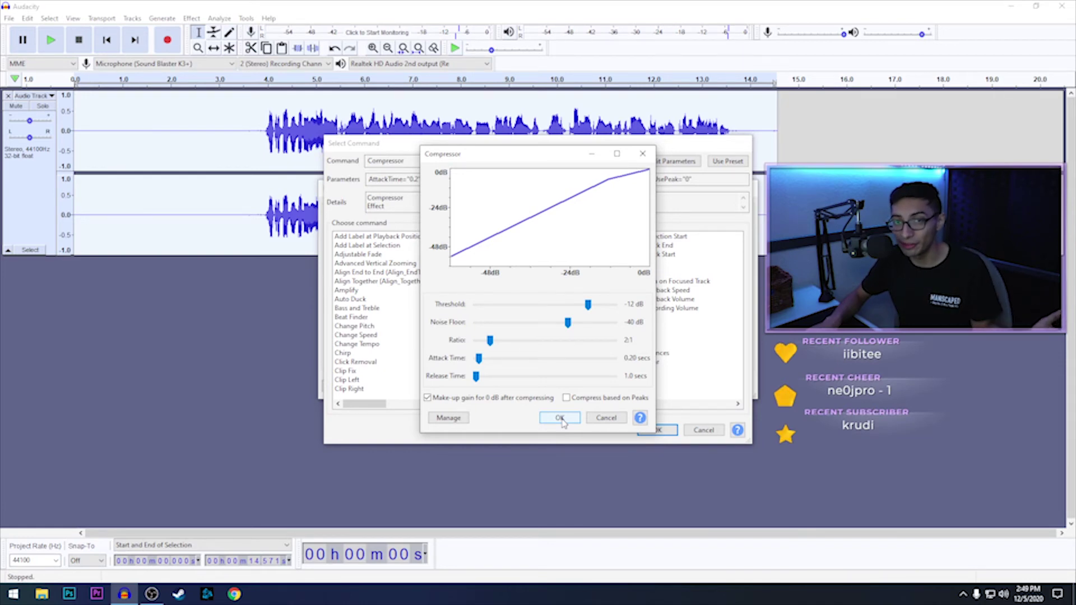
pyautogui.click(561, 418)
pyautogui.click(657, 430)
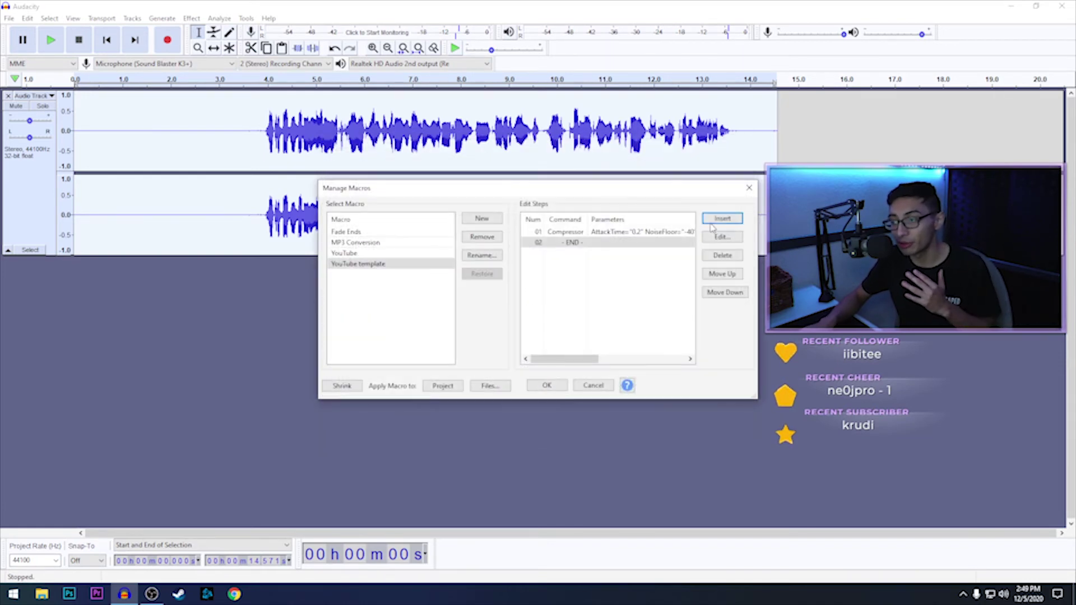
# Step: Bring up the command list for the YouTube template macro's next step
pyautogui.click(707, 236)
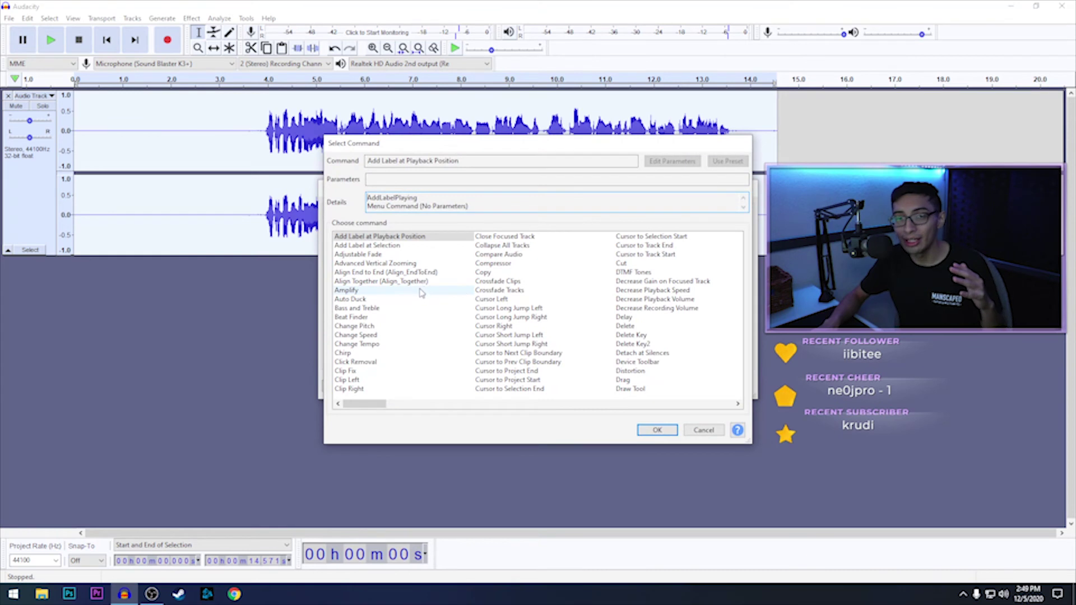